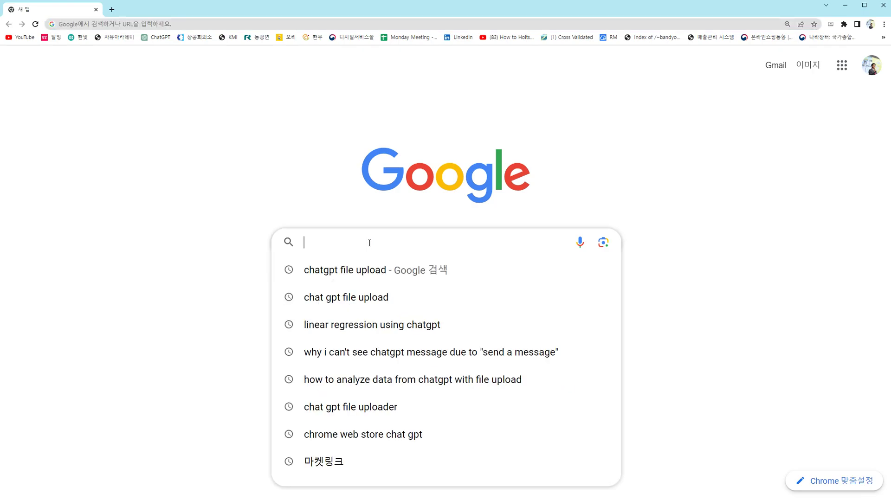
# Step: Search Google for "chatgpt file upload" and open the ChatGPT File Uploader extension page in the Chrome Web Store
pyautogui.click(348, 273)
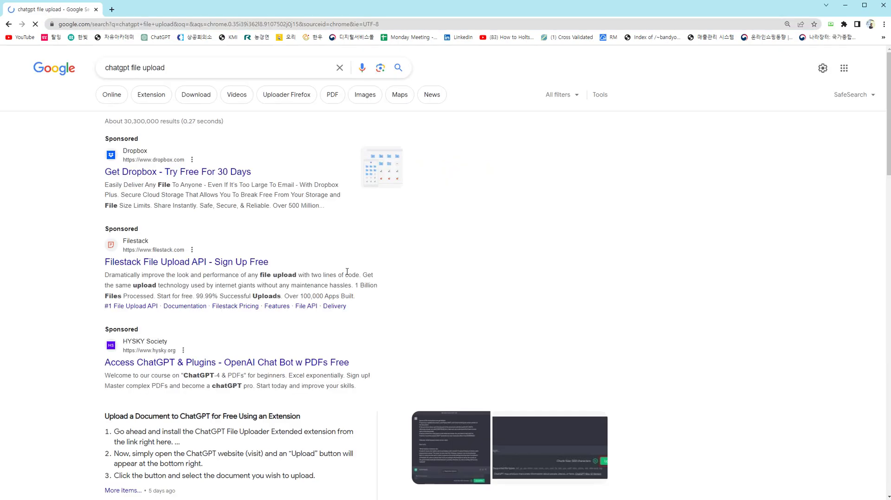
pyautogui.scroll(-5, 259, 417)
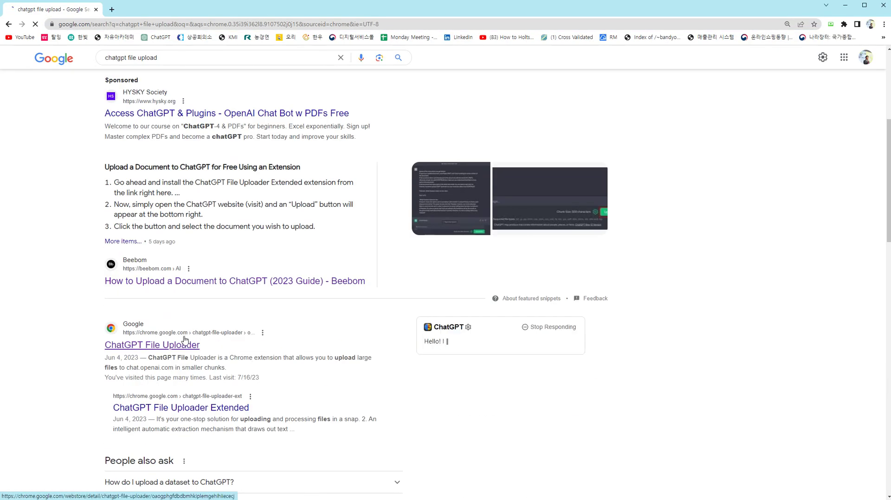
pyautogui.click(175, 345)
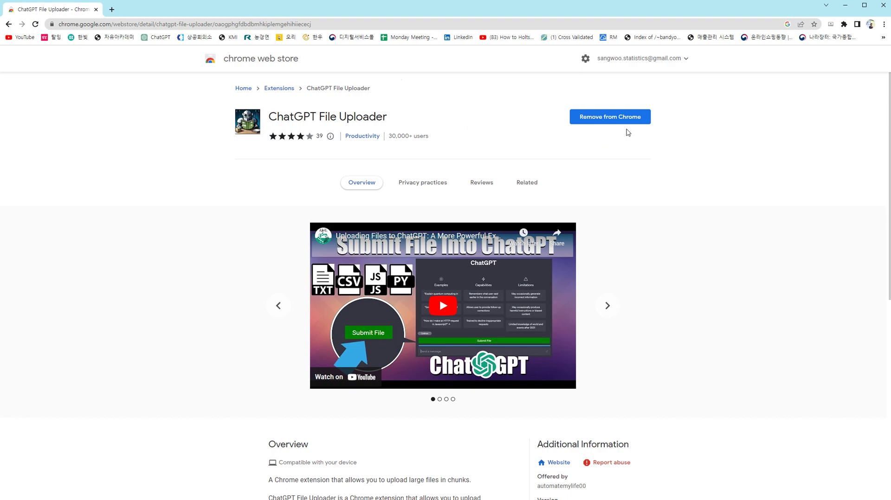
# Step: Open ChatGPT in a new browser tab and upload bodyfat_data.csv from the Youtube_data folder to the chat
pyautogui.click(113, 11)
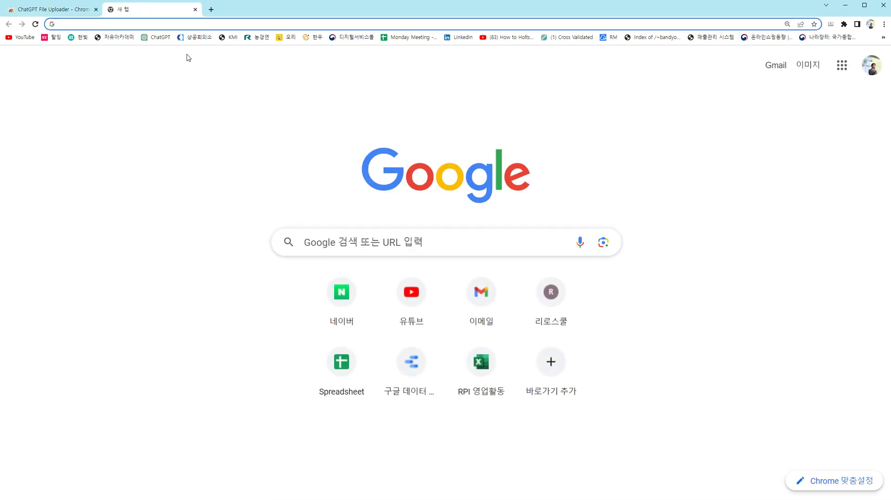
pyautogui.click(158, 37)
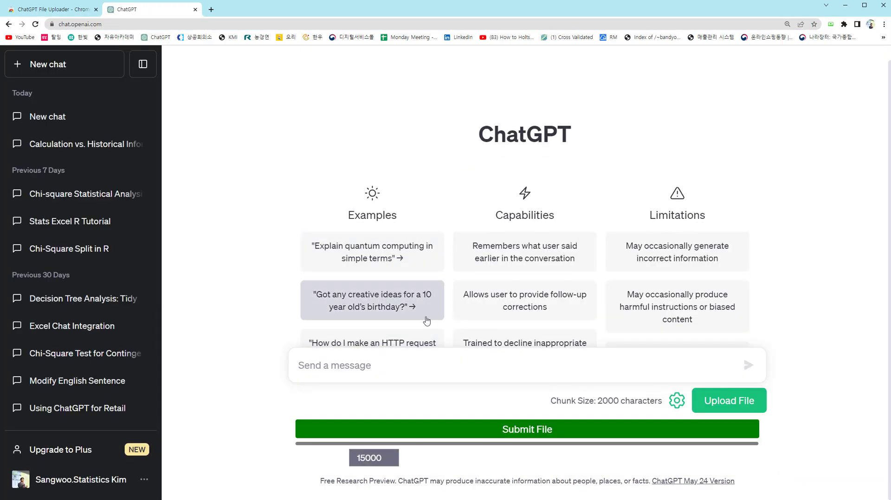
pyautogui.click(718, 407)
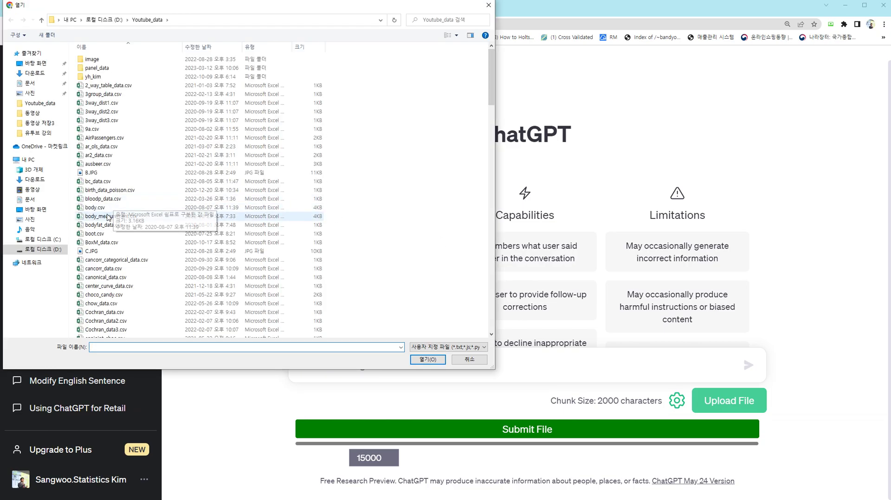
pyautogui.doubleClick(103, 225)
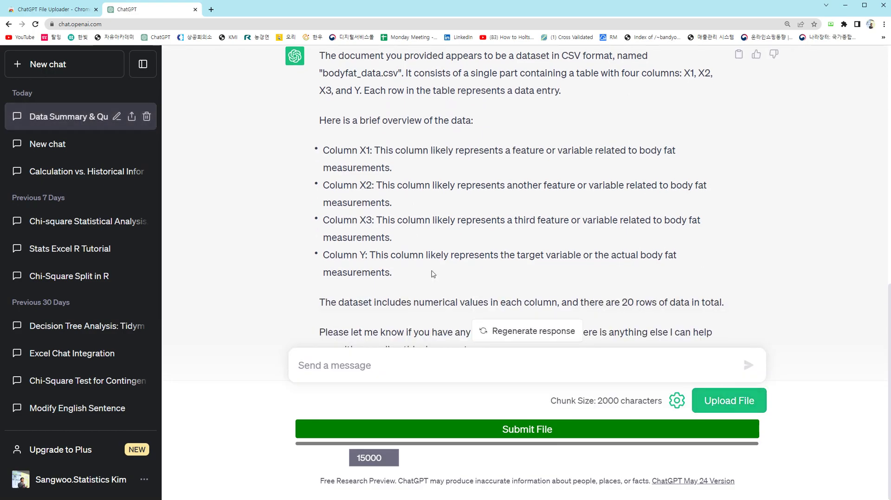
# Step: Send ChatGPT the prompt "show me the summary statistics for bodyfat data"
pyautogui.click(400, 368)
pyautogui.write('show m')
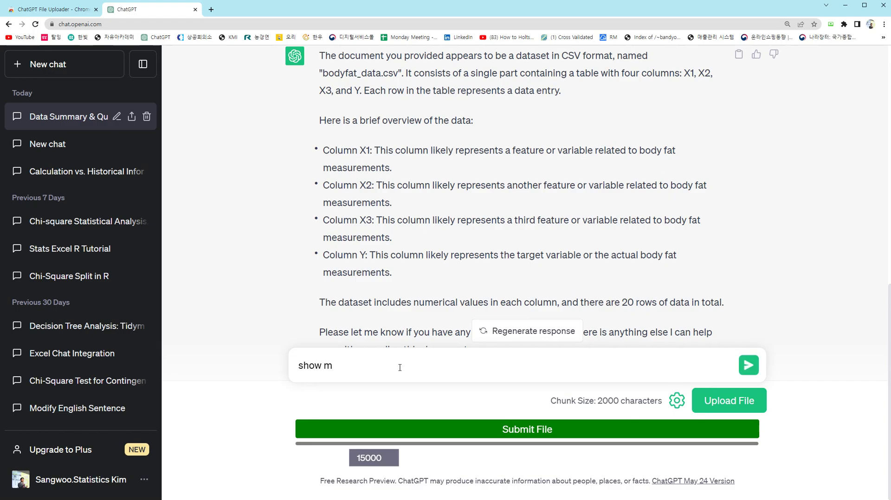
pyautogui.write('e the sim')
pyautogui.press('BackSpace')
pyautogui.press('BackSpace')
pyautogui.press('BackSpace')
pyautogui.write('summary statistics for bodyfat data')
pyautogui.press('Return')
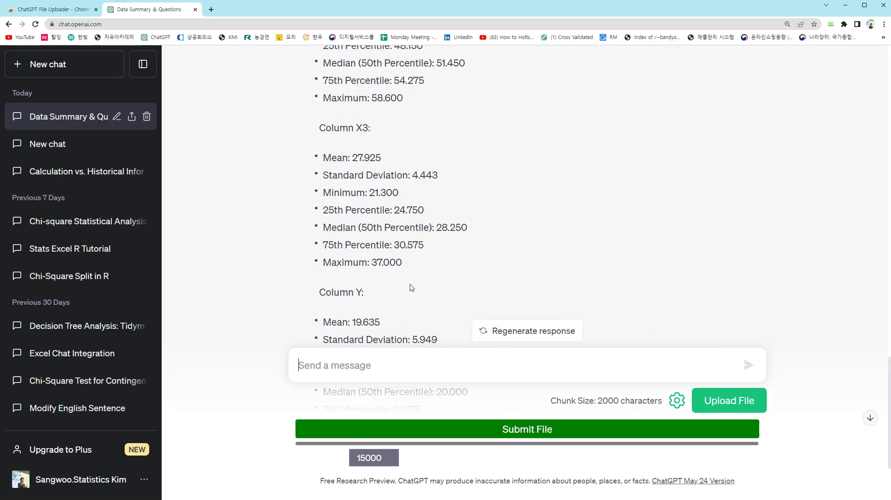
# Step: Examine the summary statistics in ChatGPT's reply, especially those for column X1
pyautogui.scroll(3, 411, 288)
pyautogui.scroll(2, 410, 287)
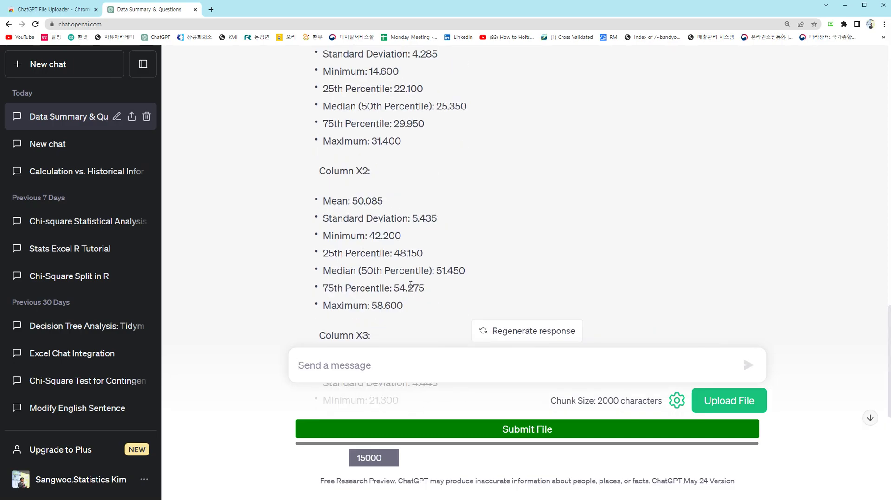
pyautogui.scroll(3, 410, 285)
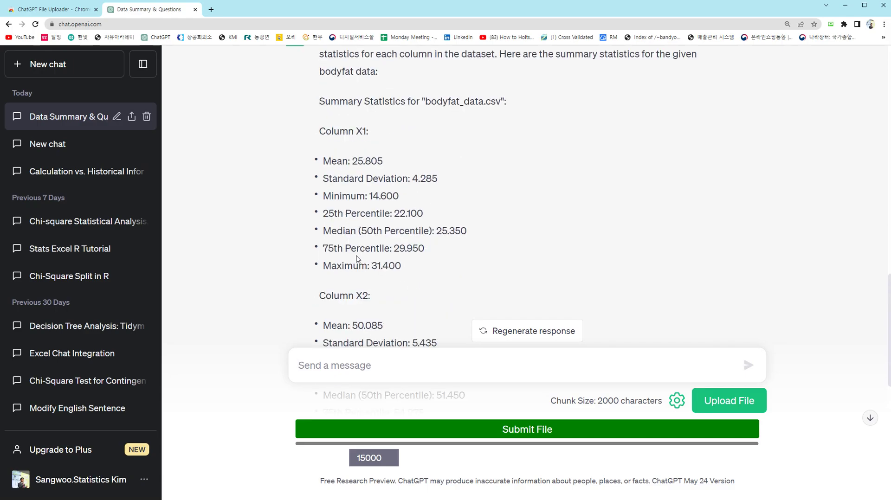
pyautogui.scroll(2, 370, 265)
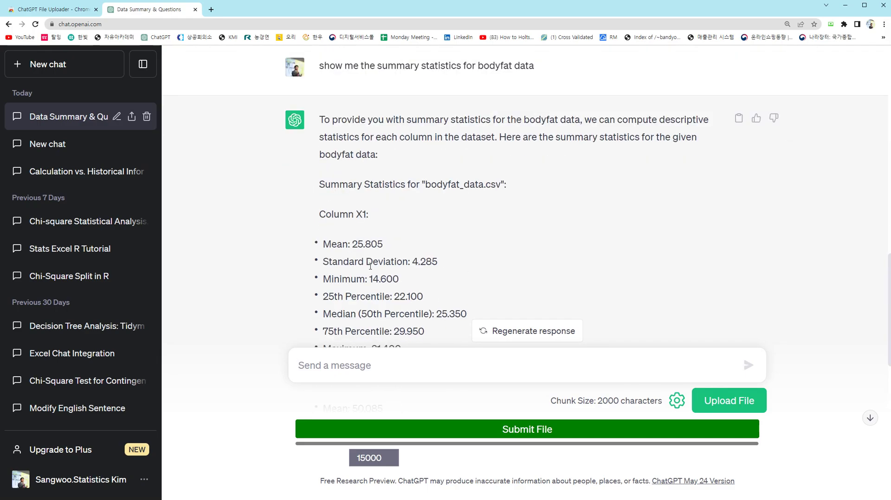
pyautogui.scroll(-2, 369, 265)
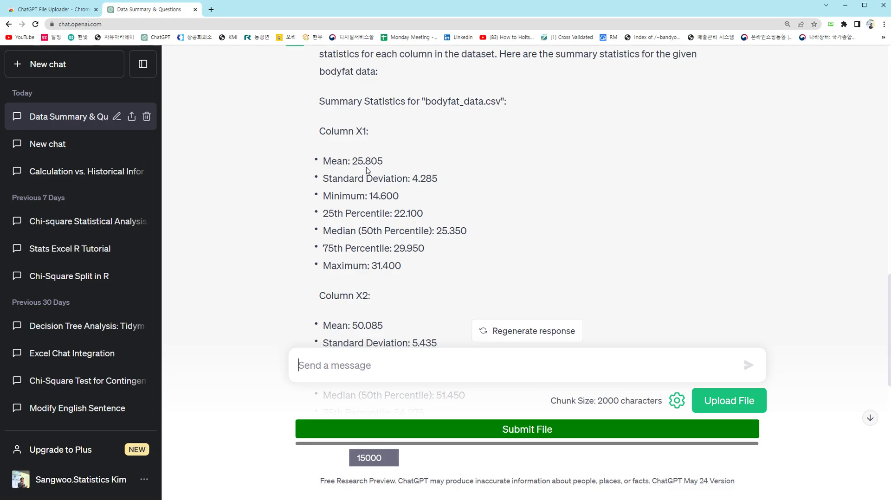
# Step: Switch to bodyfat_data.csv in Excel and calculate the average of the X1 values A2:A21 in cell F2
pyautogui.hotkey('alt', 'Tab')
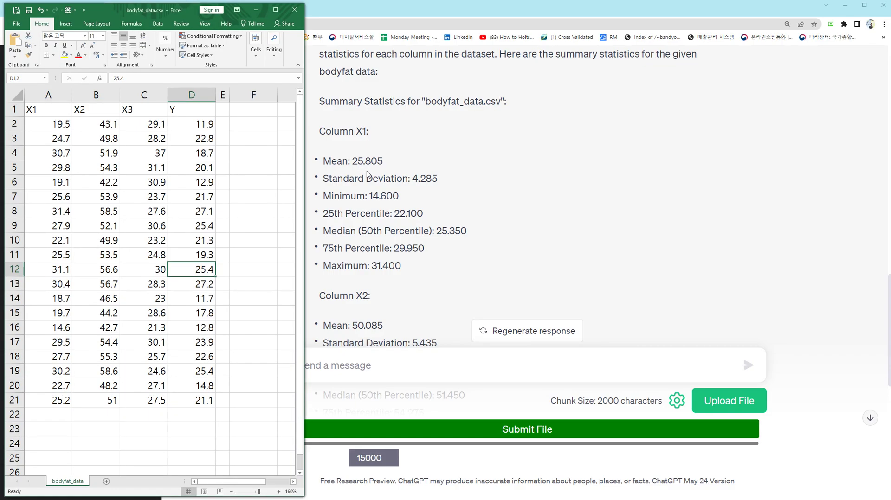
pyautogui.moveTo(56, 125); pyautogui.dragTo(58, 400)
pyautogui.click(254, 130)
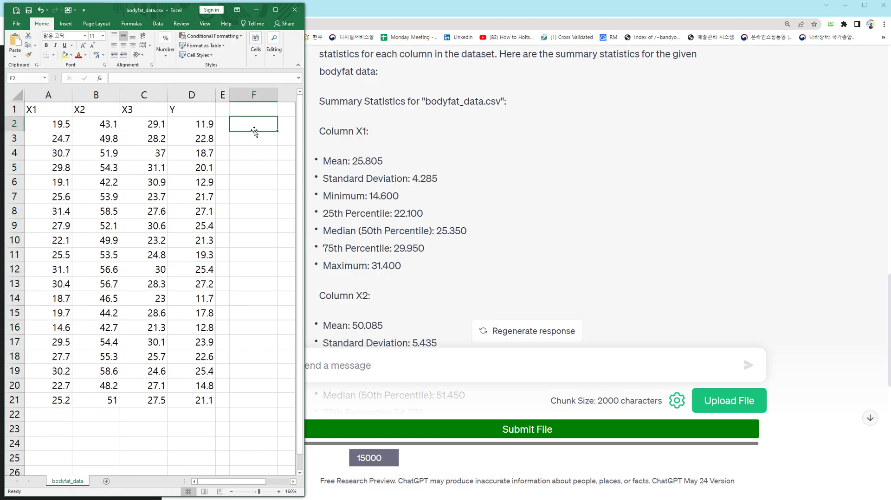
pyautogui.write('=av')
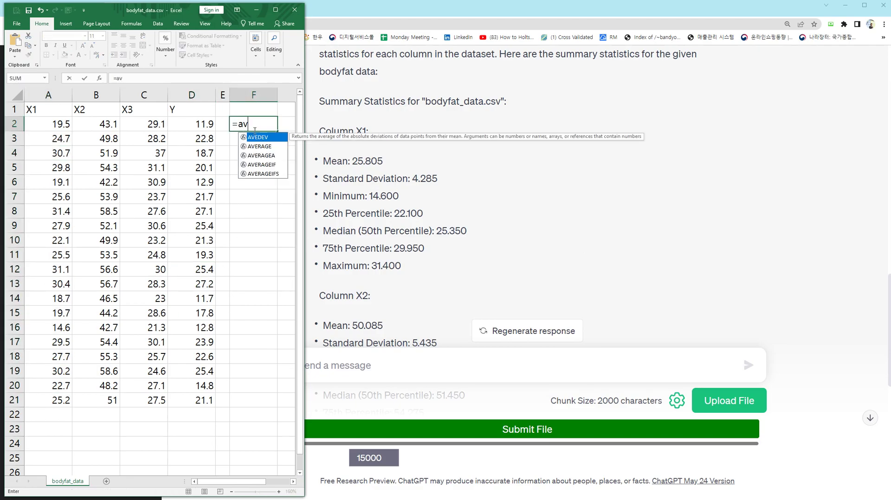
pyautogui.write('erage(')
pyautogui.press('Left')
pyautogui.press('Left')
pyautogui.press('Left')
pyautogui.press('Left')
pyautogui.press('Left')
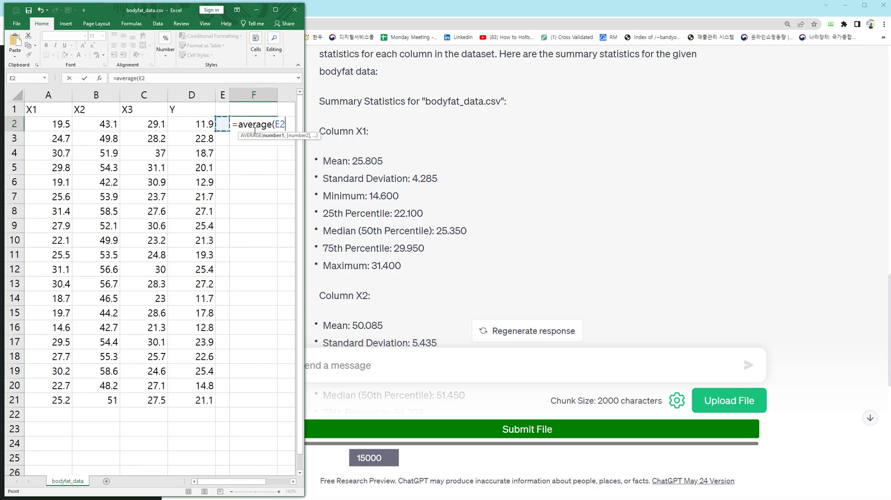
pyautogui.press('End')
pyautogui.hotkey('shift', 'Down')
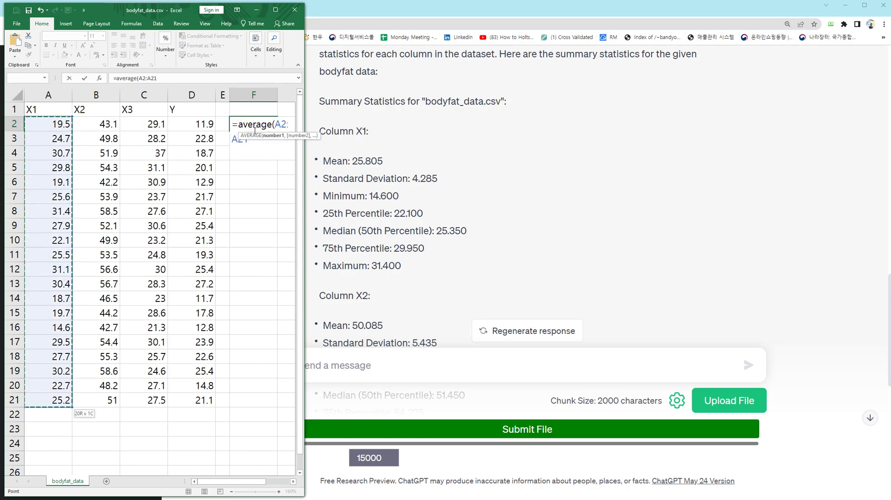
pyautogui.press('Return')
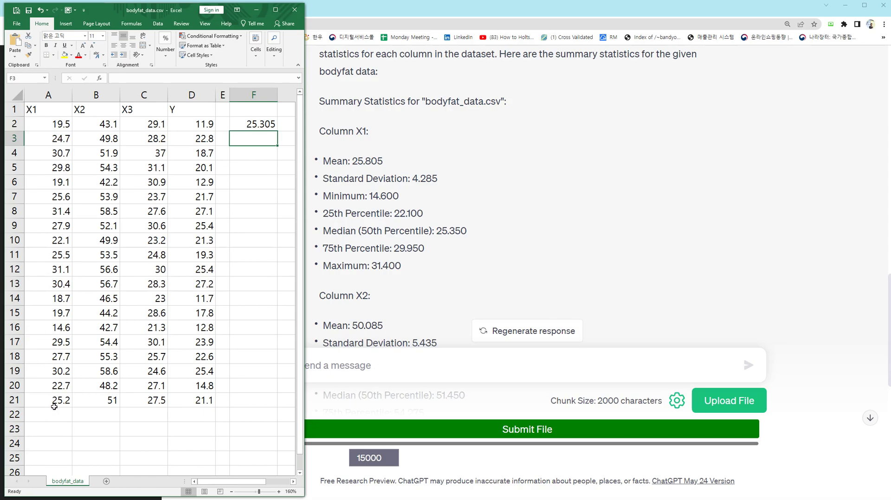
# Step: Return to ChatGPT and send the prompt "show me r code to calculate the average of X1?"
pyautogui.click(390, 363)
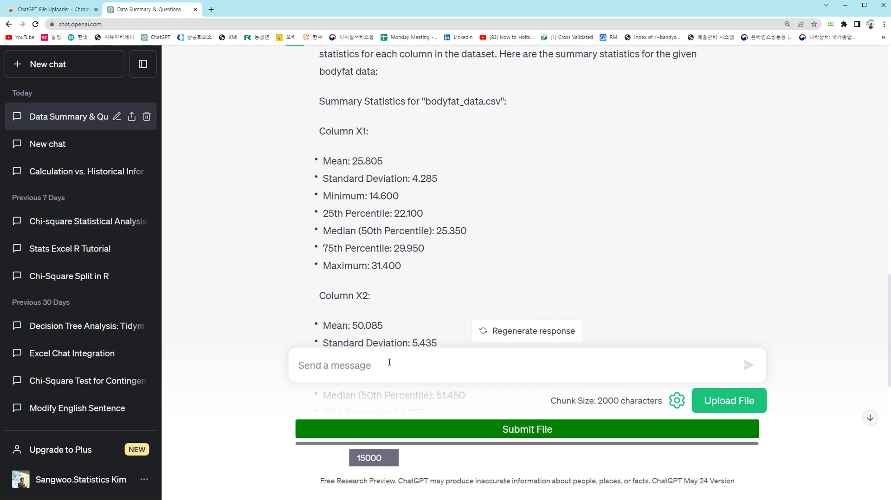
pyautogui.write('show me r code to calculate')
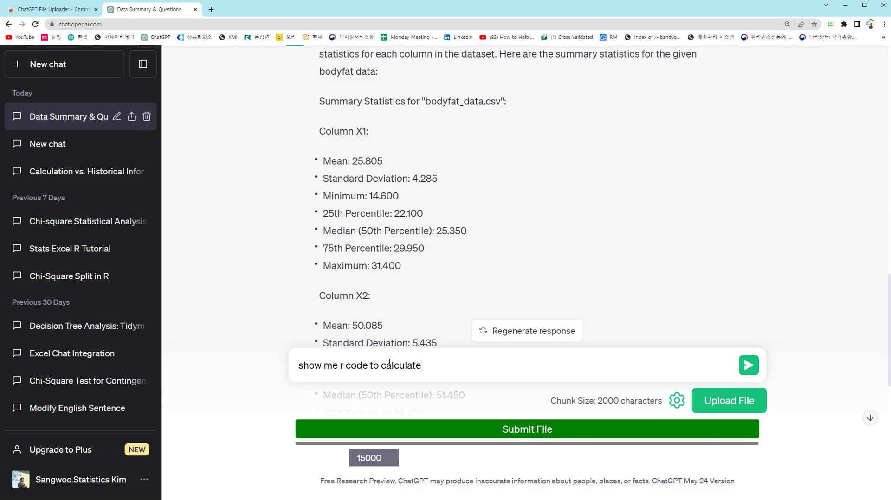
pyautogui.write(' the average of X1 from bo')
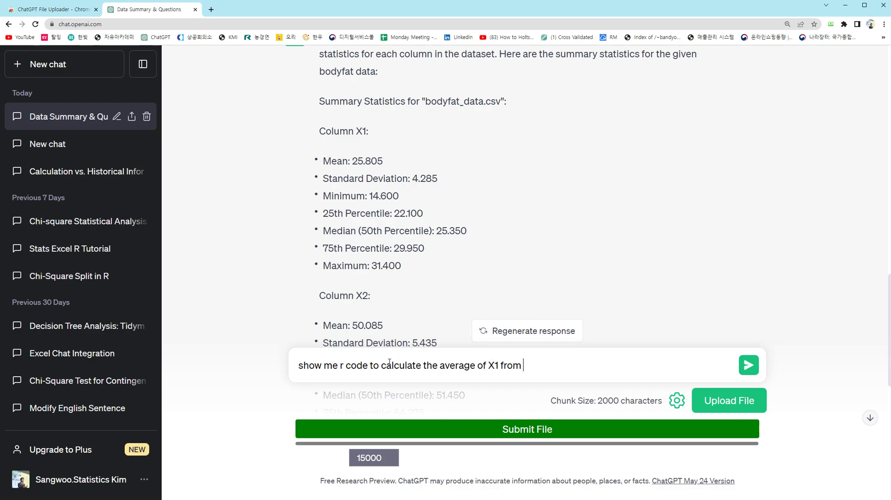
pyautogui.press('BackSpace')
pyautogui.press('BackSpace')
pyautogui.press('BackSpace')
pyautogui.press('BackSpace')
pyautogui.press('BackSpace')
pyautogui.press('BackSpace')
pyautogui.press('BackSpace')
pyautogui.press('BackSpace')
pyautogui.write('?')
pyautogui.press('Return')
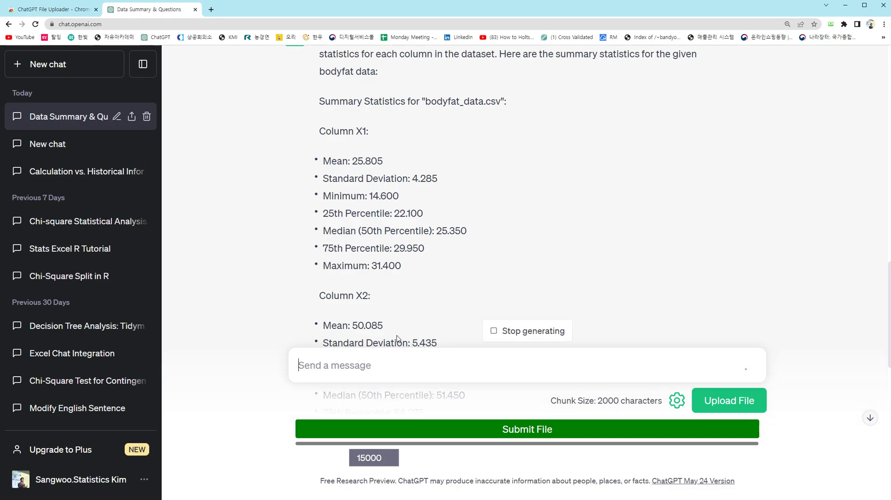
# Step: Copy the generated R code from the read.csv line through print(average_X1) and paste it at the end of the RStudio script
pyautogui.scroll(-15, 404, 290)
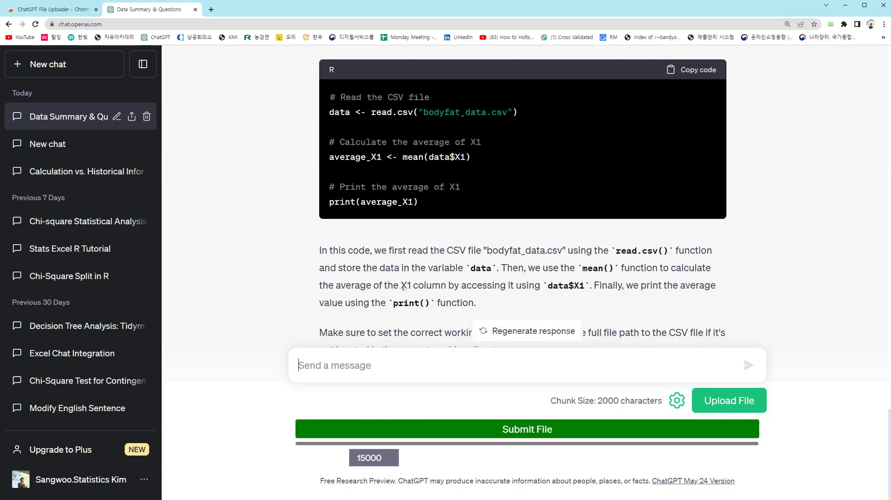
pyautogui.scroll(1, 403, 287)
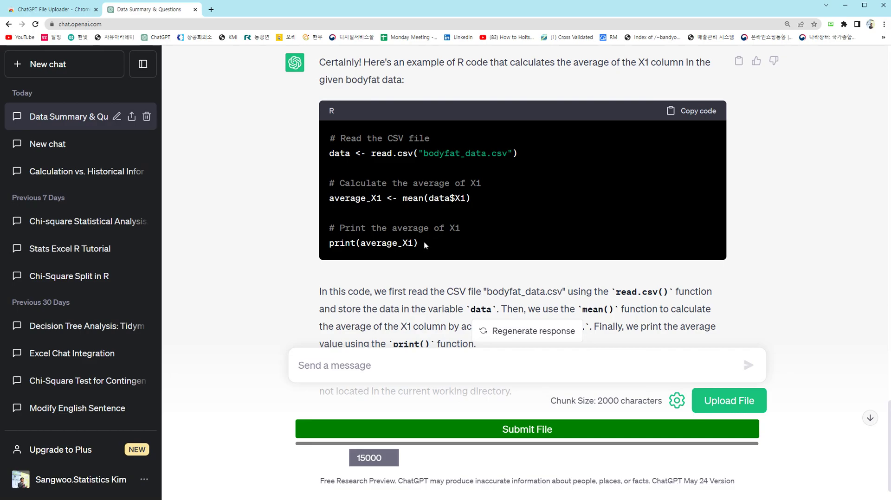
pyautogui.moveTo(425, 246); pyautogui.dragTo(329, 156)
pyautogui.hotkey('ctrl', 'c')
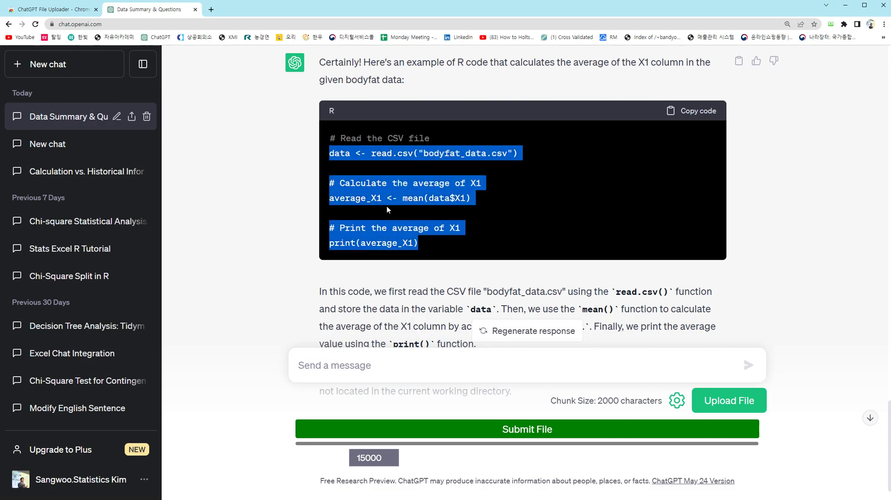
pyautogui.hotkey('alt', 'Tab')
pyautogui.hotkey('alt', 'Tab')
pyautogui.hotkey('alt', 'Tab')
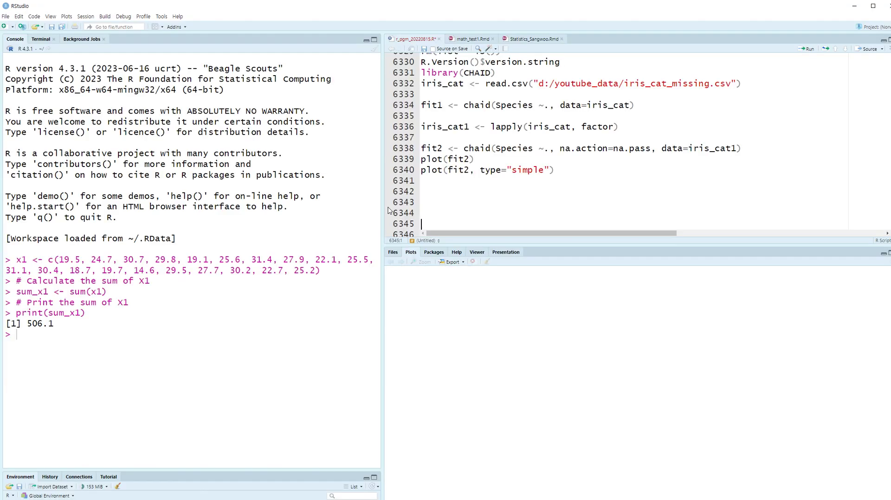
pyautogui.hotkey('ctrl', 'v')
# Step: Change the file path in the pasted read.csv line to "d:/youtube_data/bodyfat_data.csv"
pyautogui.click(517, 159)
pyautogui.write('d:')
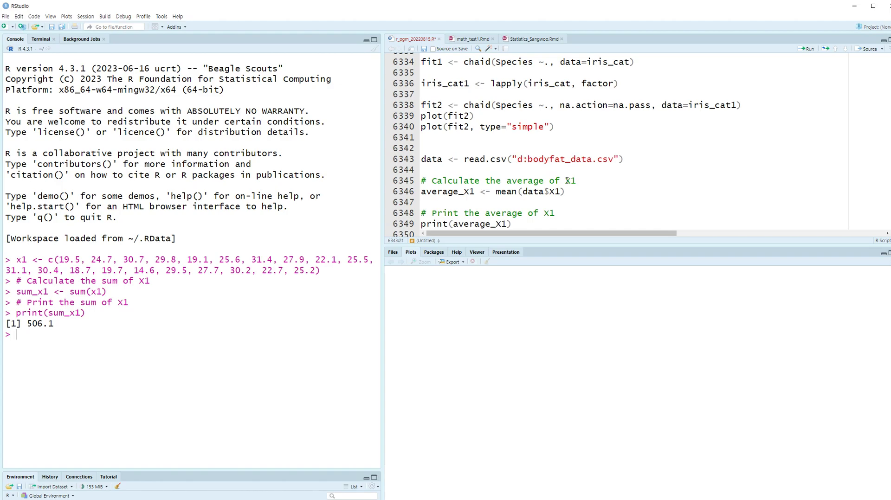
pyautogui.write('//')
pyautogui.press('BackSpace')
pyautogui.press('BackSpace')
pyautogui.press('BackSpace')
pyautogui.write(':/youtub')
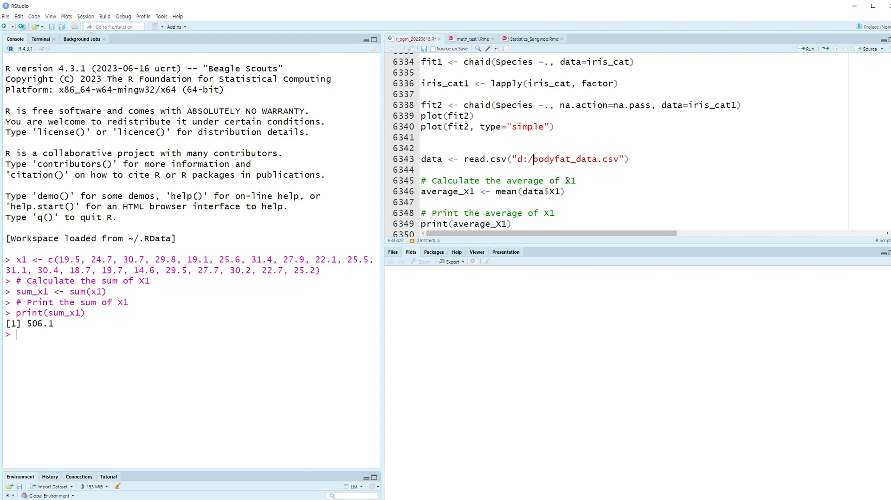
pyautogui.write('e_data/')
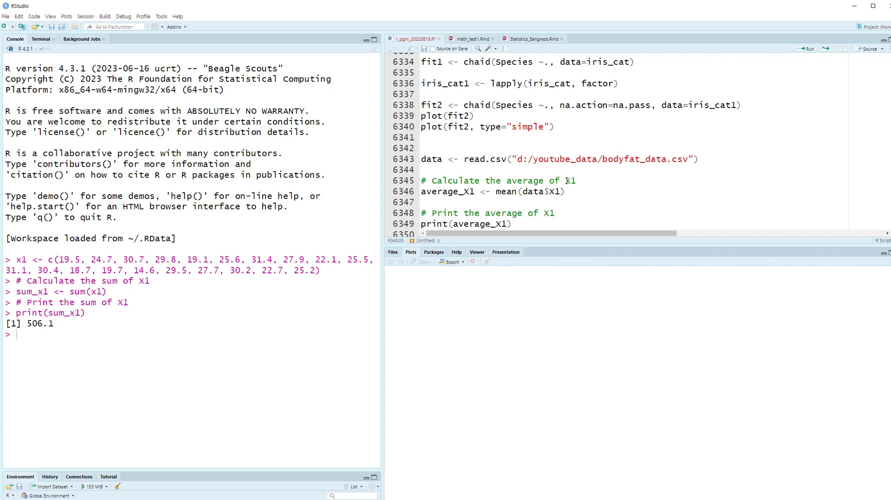
# Step: Run the pasted R lines to read the CSV file, calculate the mean of X1 and print average_X1
pyautogui.hotkey('ctrl', 'Return')
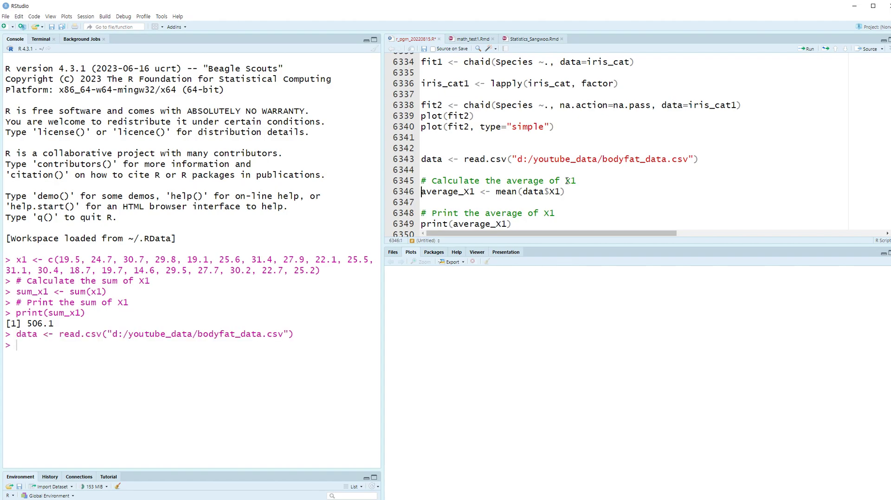
pyautogui.hotkey('ctrl', 'Return')
pyautogui.hotkey('ctrl', 'Return')
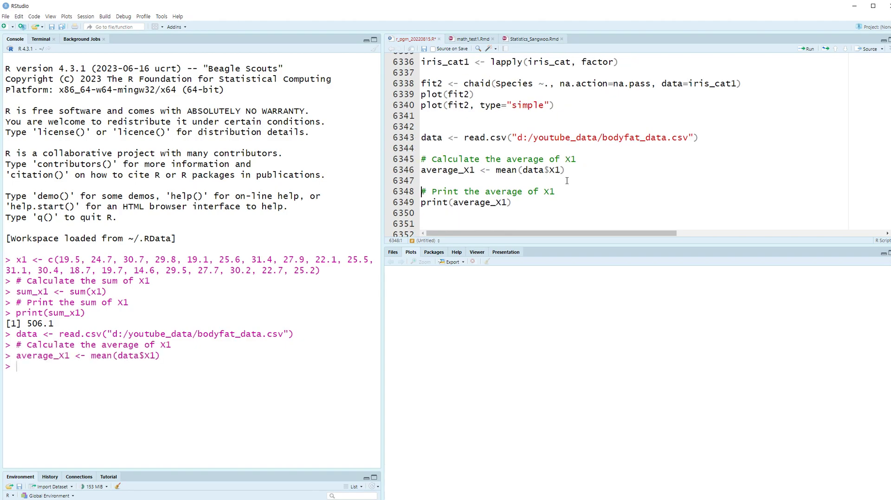
pyautogui.hotkey('ctrl', 'Return')
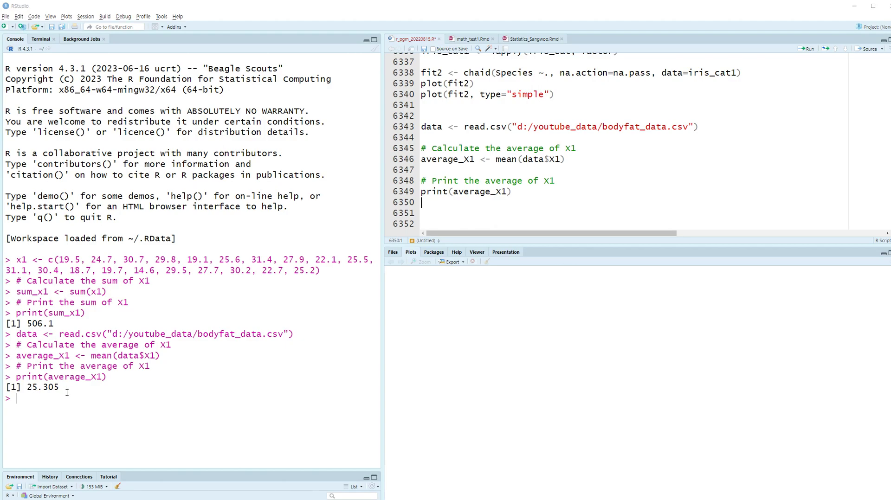
# Step: Compare the X1 average in Excel cell F2 with the X1 mean in ChatGPT's summary statistics
pyautogui.hotkey('alt', 'Tab')
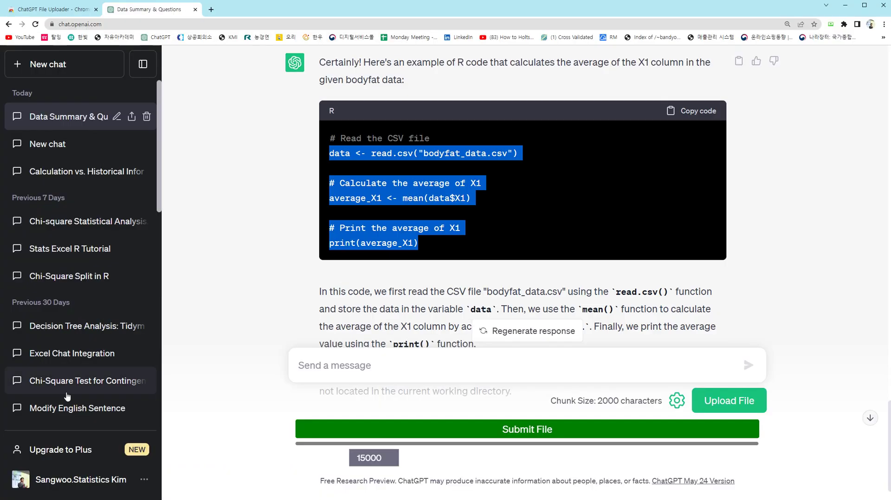
pyautogui.hotkey('alt', 'Tab')
pyautogui.press('Tab')
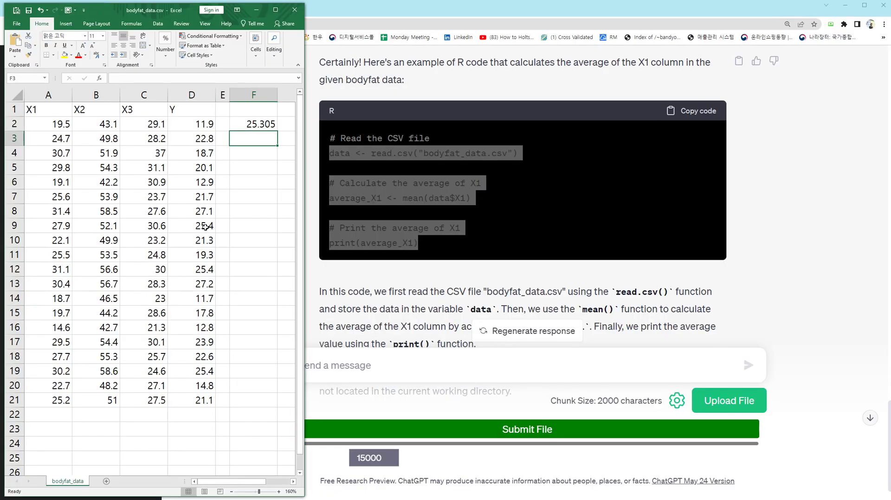
pyautogui.click(256, 122)
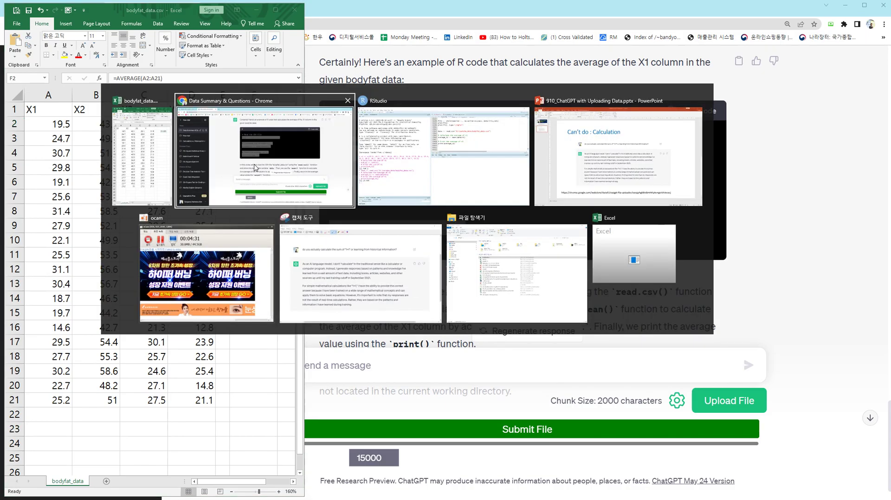
pyautogui.click(254, 167)
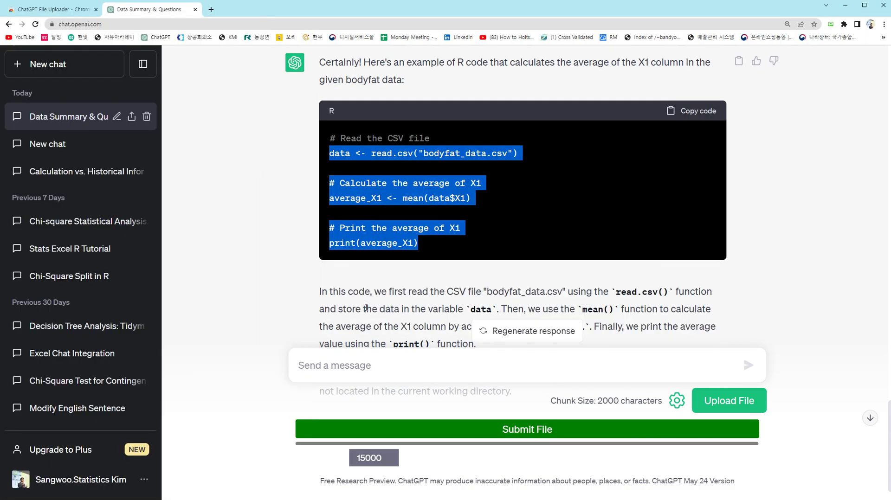
pyautogui.scroll(12, 367, 307)
pyautogui.scroll(8, 366, 299)
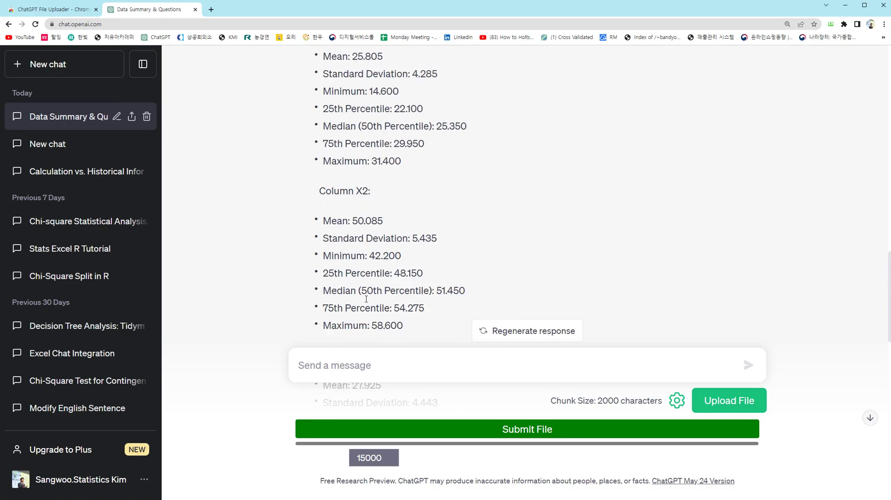
pyautogui.scroll(-2, 387, 156)
pyautogui.moveTo(383, 139); pyautogui.dragTo(354, 139)
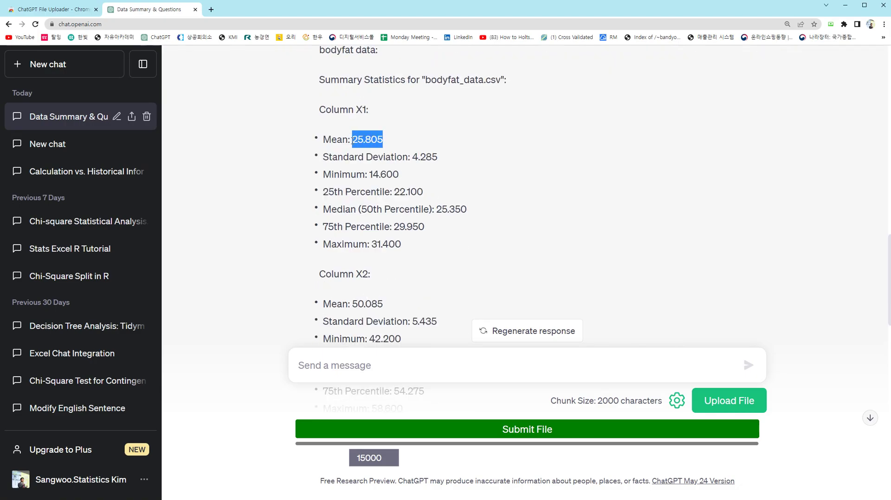
pyautogui.click(286, 265)
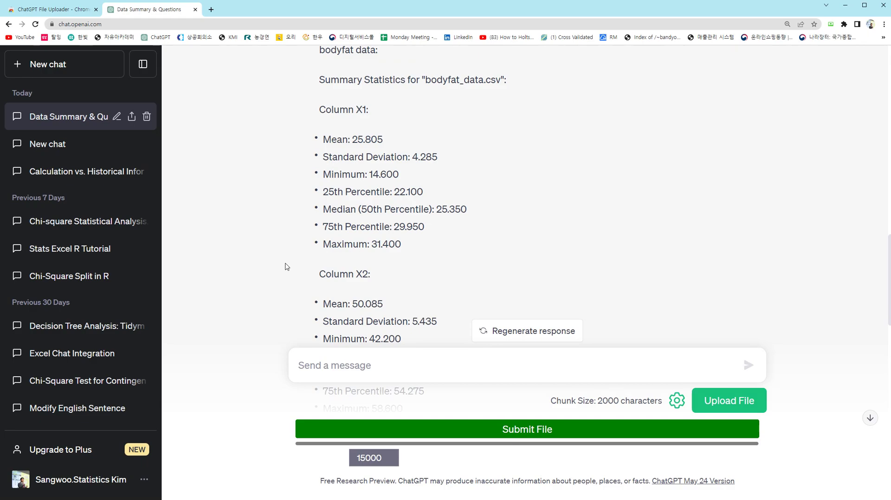